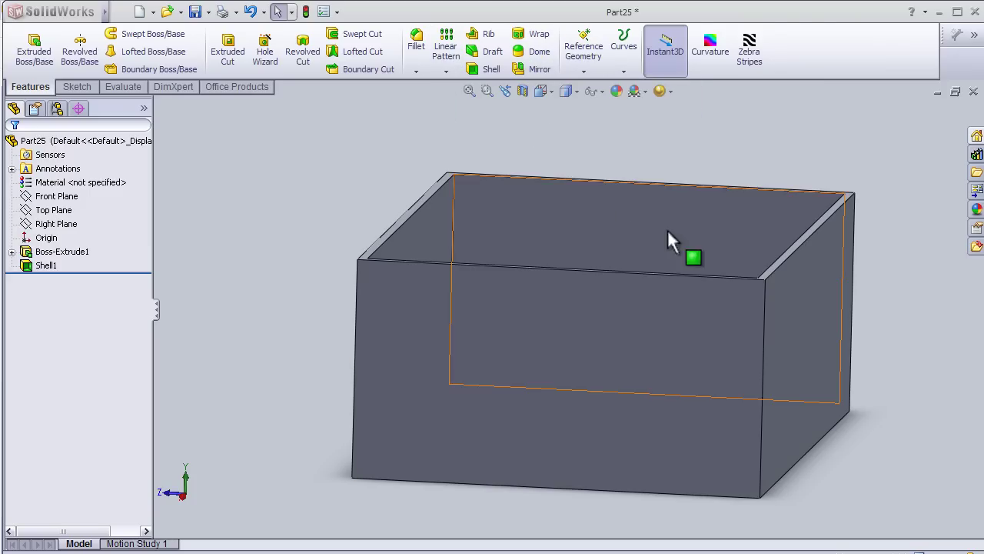
Orbit, pan and zoom to look over the shelled box from above
{"action": "middle_click_drag", "start_coordinate": [726, 154], "coordinate": [687, 219]}
{"action": "middle_click_drag", "start_coordinate": [579, 324], "coordinate": [597, 388]}
{"action": "scroll", "coordinate": [582, 320], "scroll_direction": "up", "scroll_amount": 2}
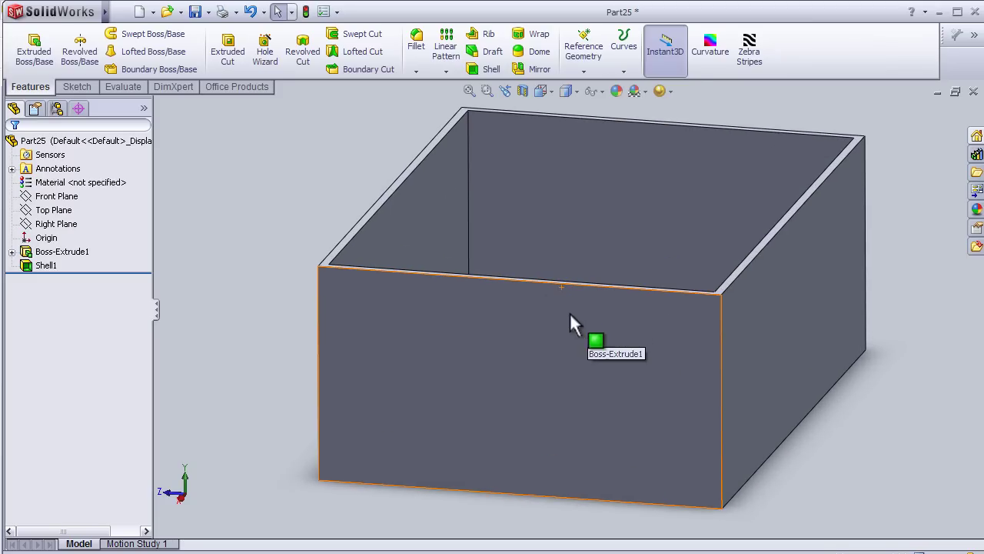
{"action": "middle_click_drag", "start_coordinate": [317, 353], "coordinate": [323, 349]}
Start Sketch3 on the box's front face and turn the view Normal To it
{"action": "left_click", "coordinate": [590, 377]}
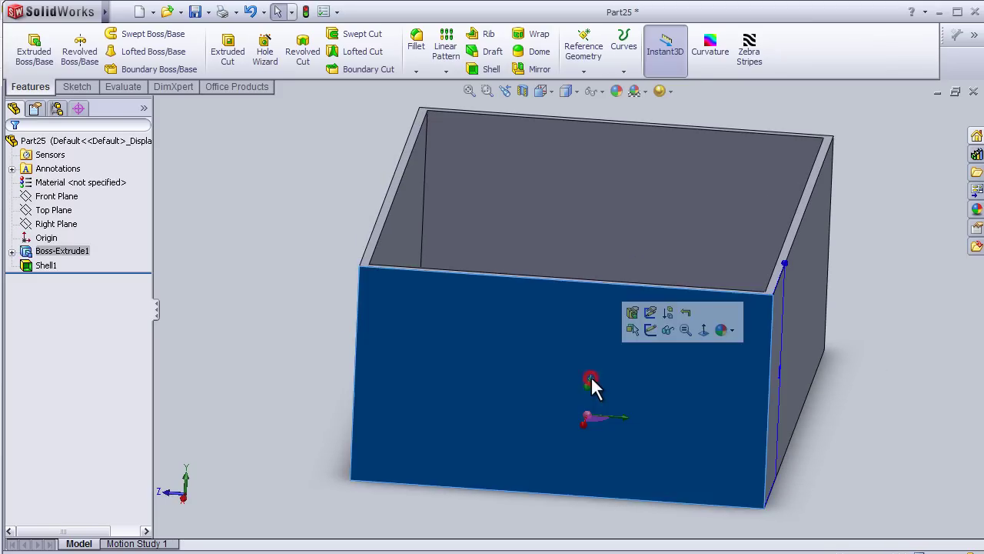
{"action": "left_click", "coordinate": [650, 329]}
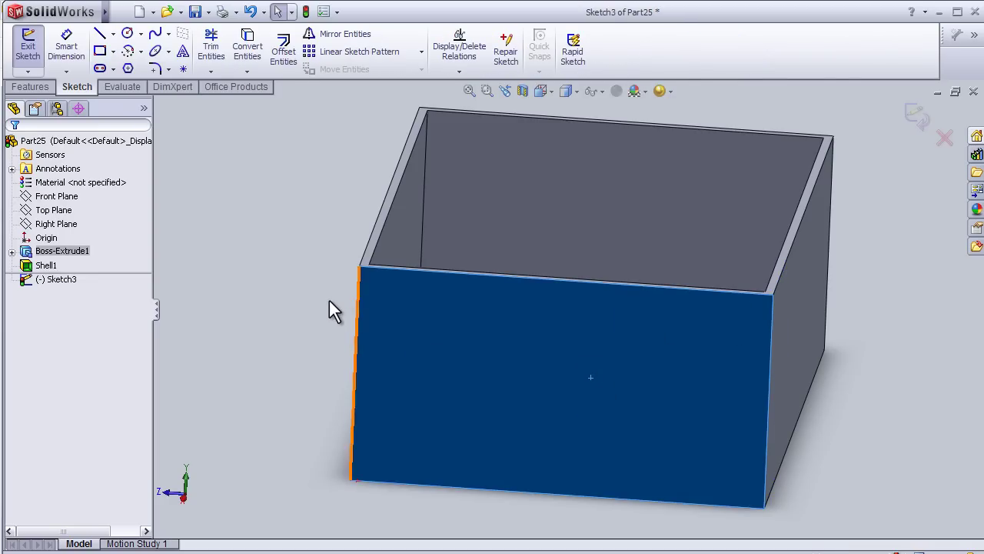
{"action": "key", "text": "space"}
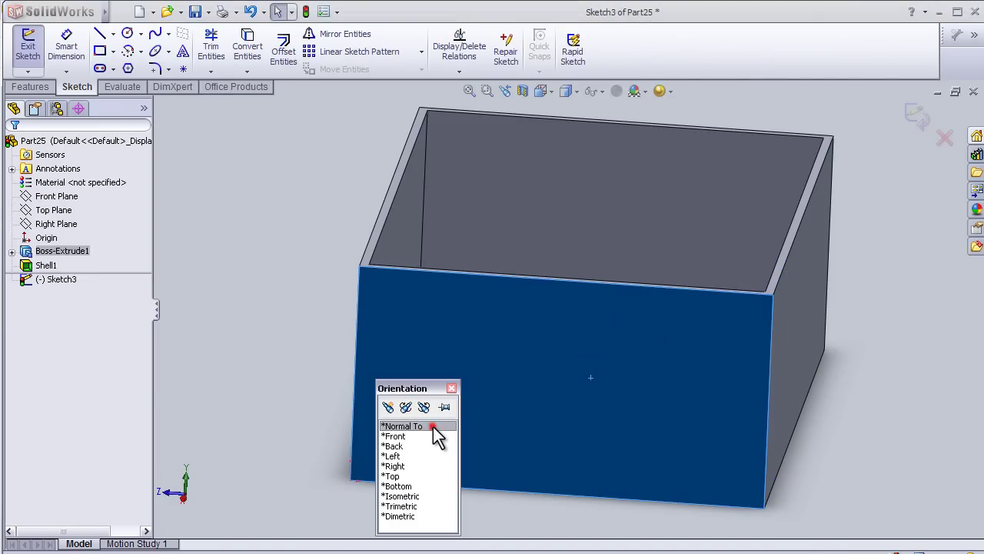
{"action": "left_click", "coordinate": [433, 426]}
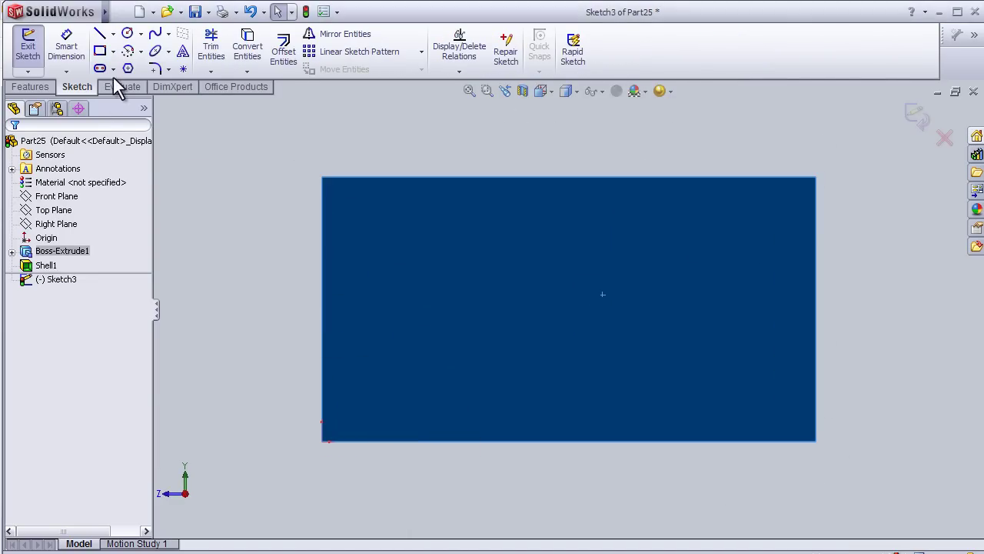
Sketch a circle at top-left, a six-sided polygon beside it, and a corner rectangle on the right
{"action": "left_click", "coordinate": [363, 212]}
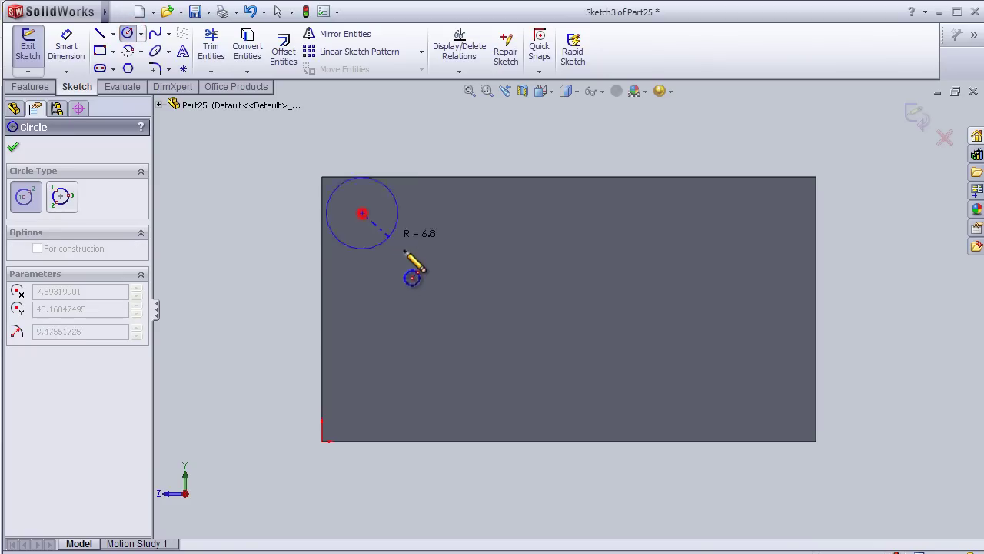
{"action": "left_click", "coordinate": [436, 257]}
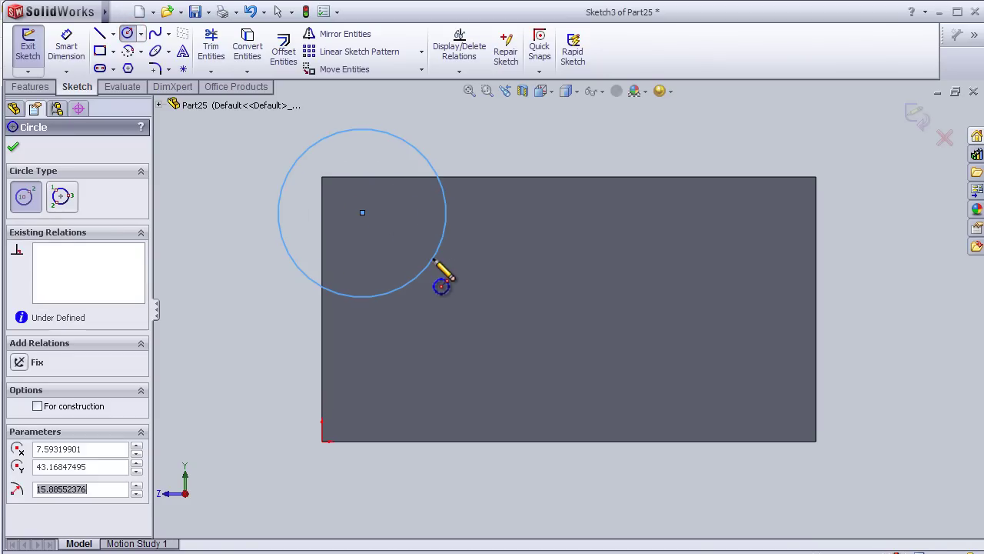
{"action": "left_click", "coordinate": [128, 68]}
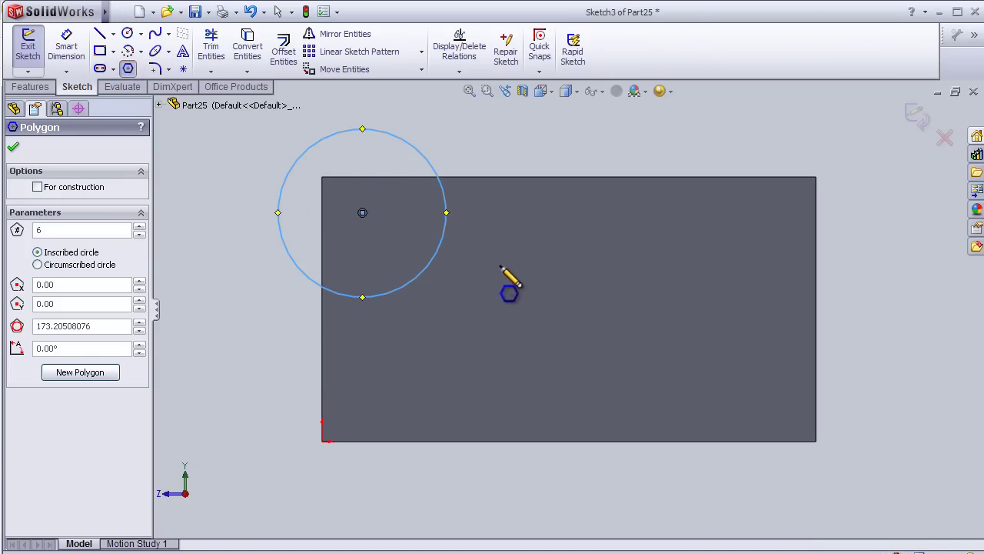
{"action": "left_click", "coordinate": [499, 265]}
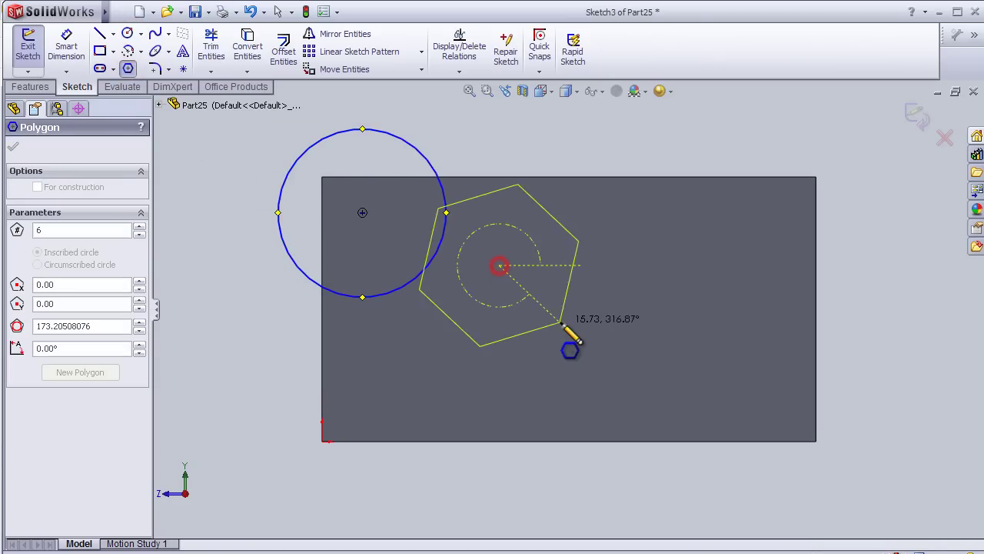
{"action": "left_click", "coordinate": [510, 320]}
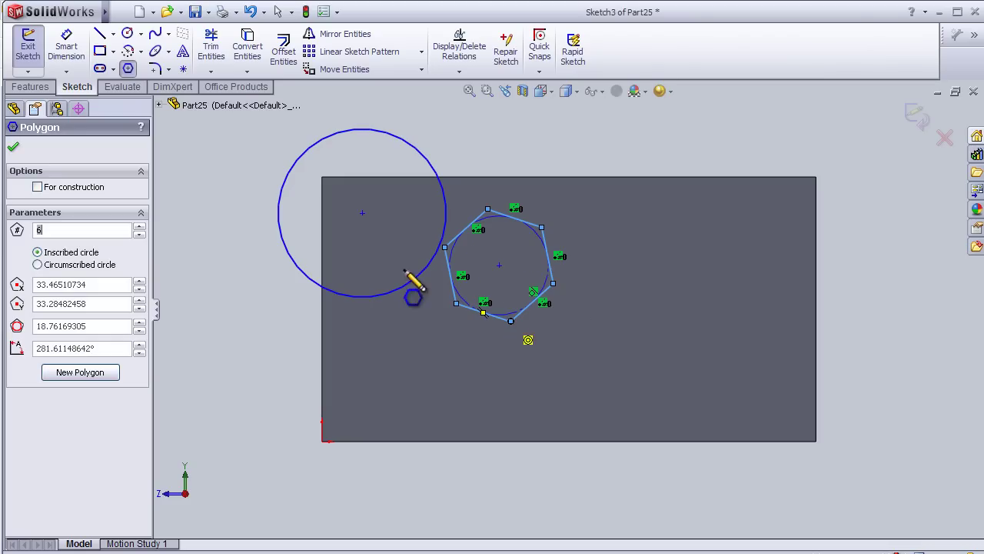
{"action": "left_click", "coordinate": [100, 51]}
{"action": "left_click", "coordinate": [649, 247]}
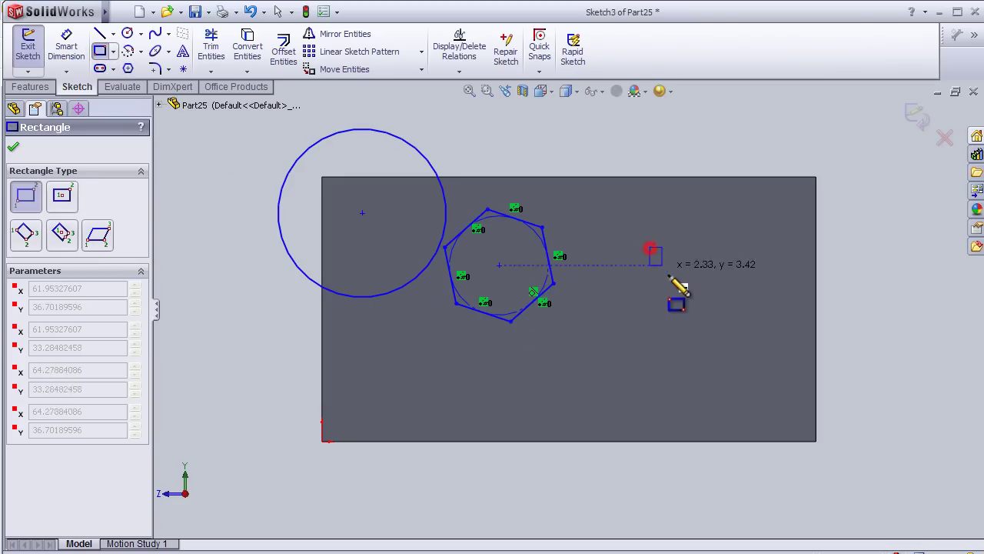
{"action": "left_click", "coordinate": [749, 328]}
{"action": "left_click", "coordinate": [331, 69]}
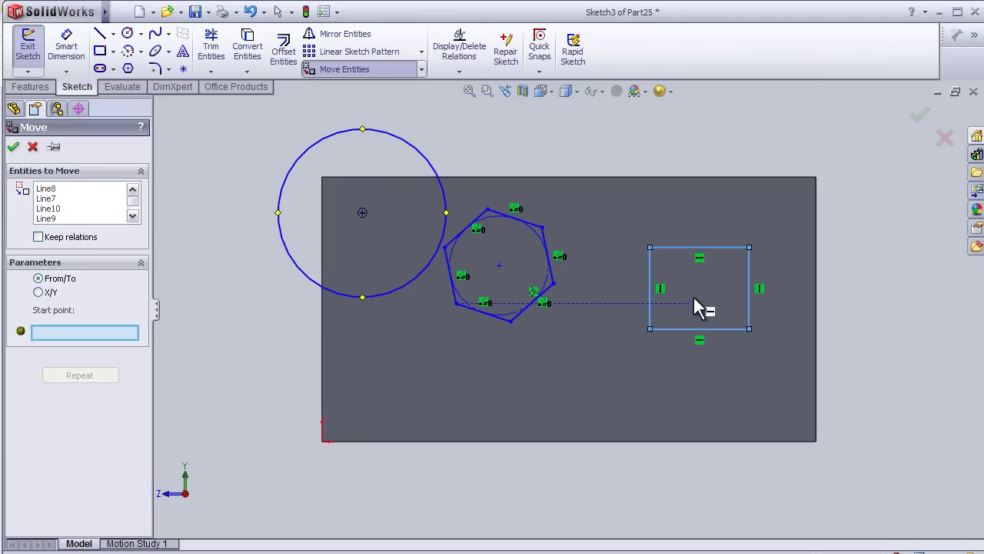
Move the rectangle to the lower right and the circle down to the lower left of the face
{"action": "left_click", "coordinate": [700, 215]}
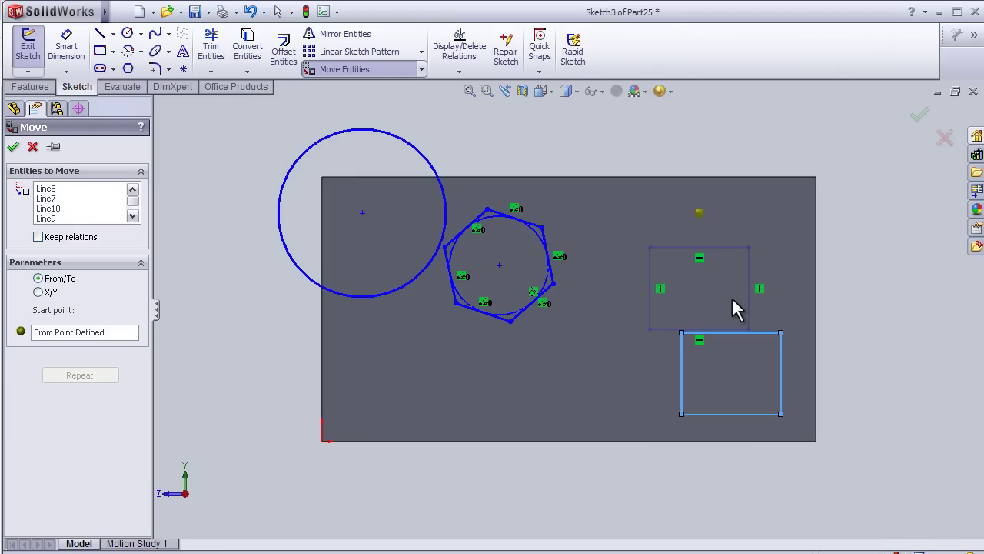
{"action": "left_click", "coordinate": [732, 298]}
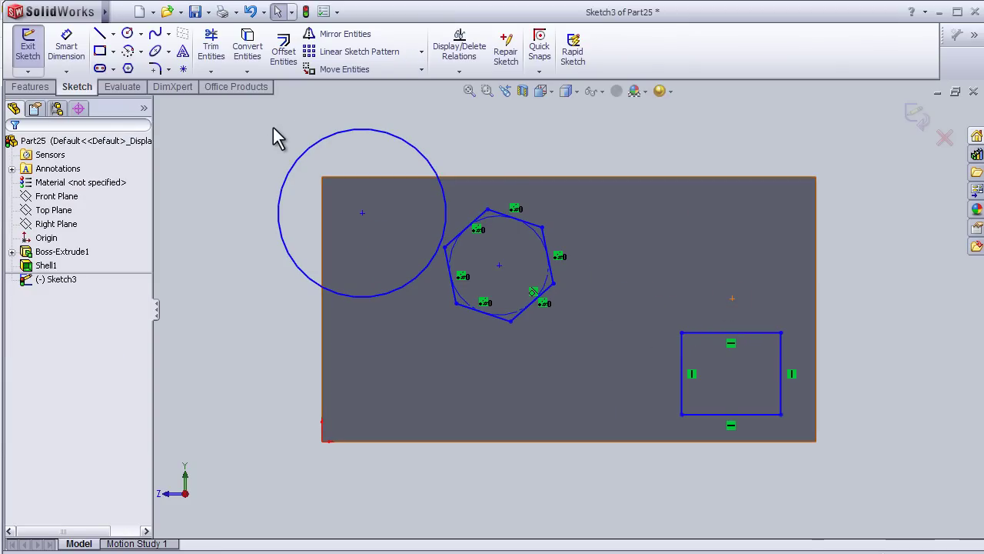
{"action": "left_click", "coordinate": [338, 70]}
{"action": "left_click", "coordinate": [372, 130]}
{"action": "left_click", "coordinate": [120, 338]}
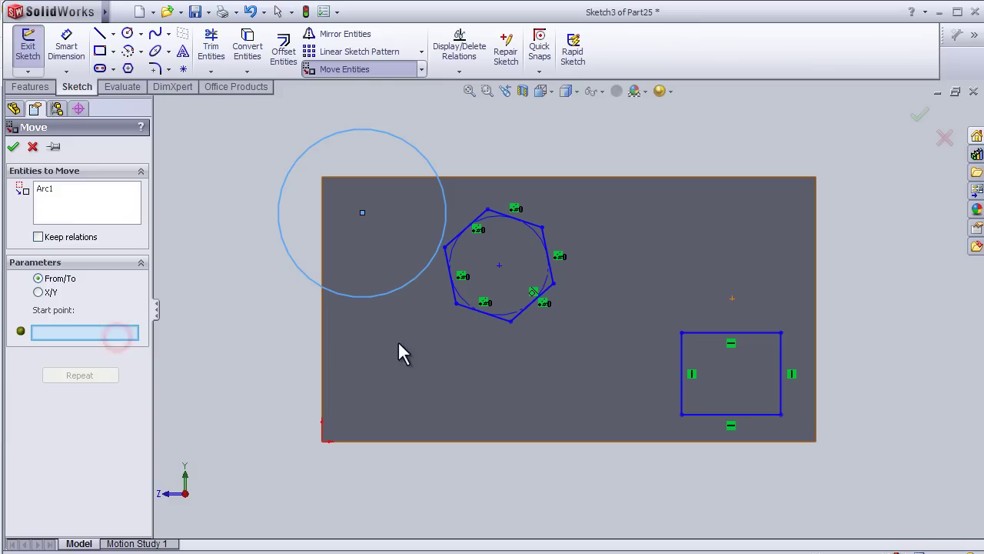
{"action": "left_click", "coordinate": [398, 288]}
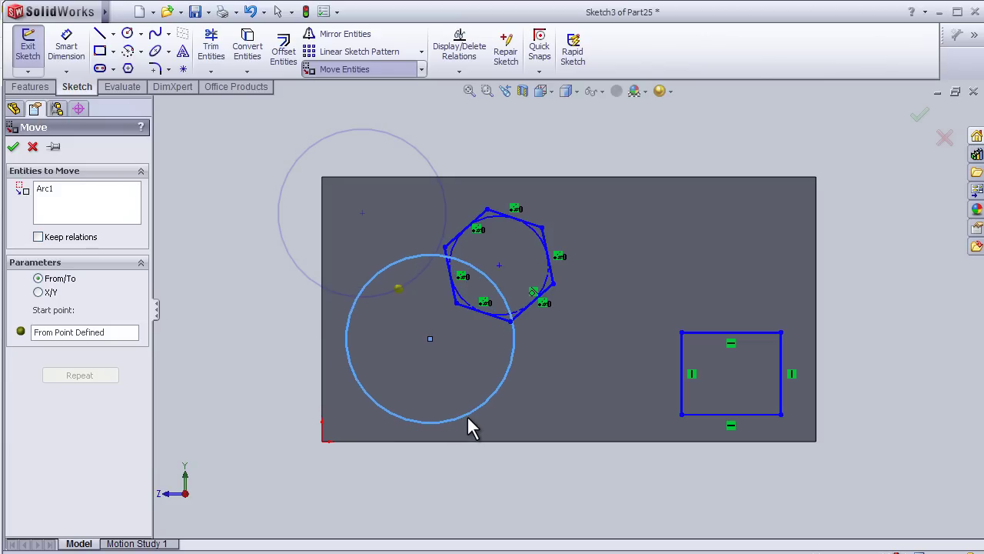
{"action": "left_click", "coordinate": [447, 423]}
{"action": "key", "text": "Escape"}
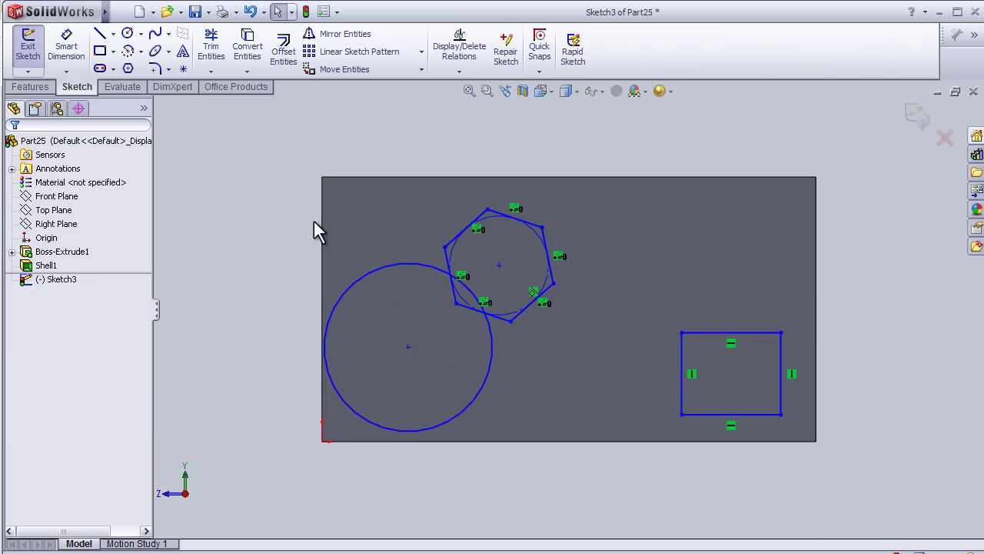
Dimension the circle at 20 mm diameter and exit Sketch3
{"action": "left_click", "coordinate": [66, 46]}
{"action": "left_click", "coordinate": [364, 276]}
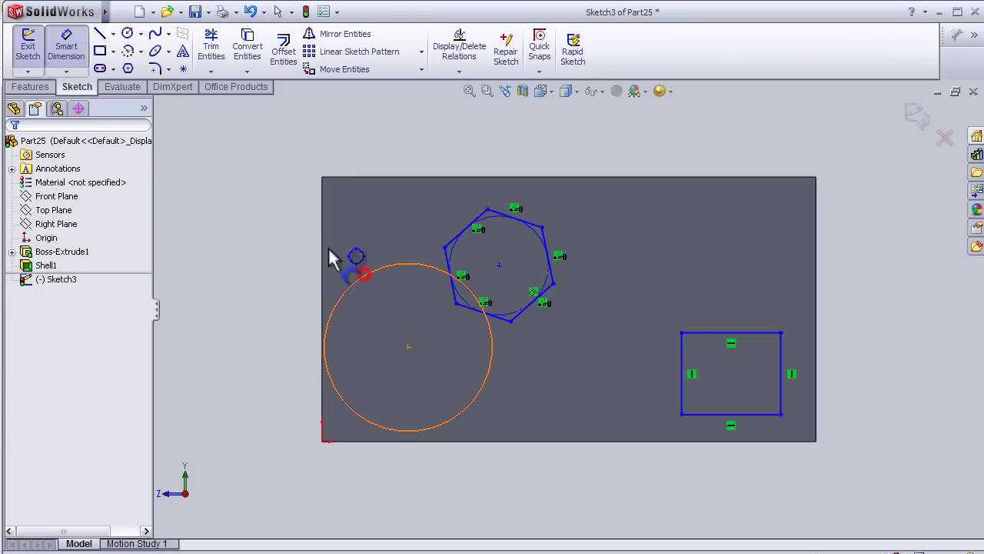
{"action": "left_click", "coordinate": [298, 238]}
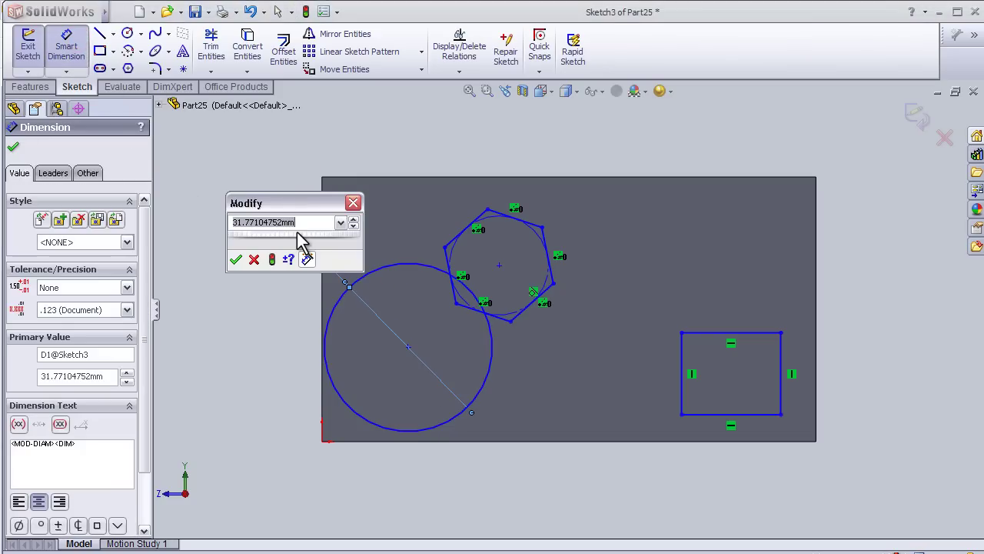
{"action": "key", "text": "Return"}
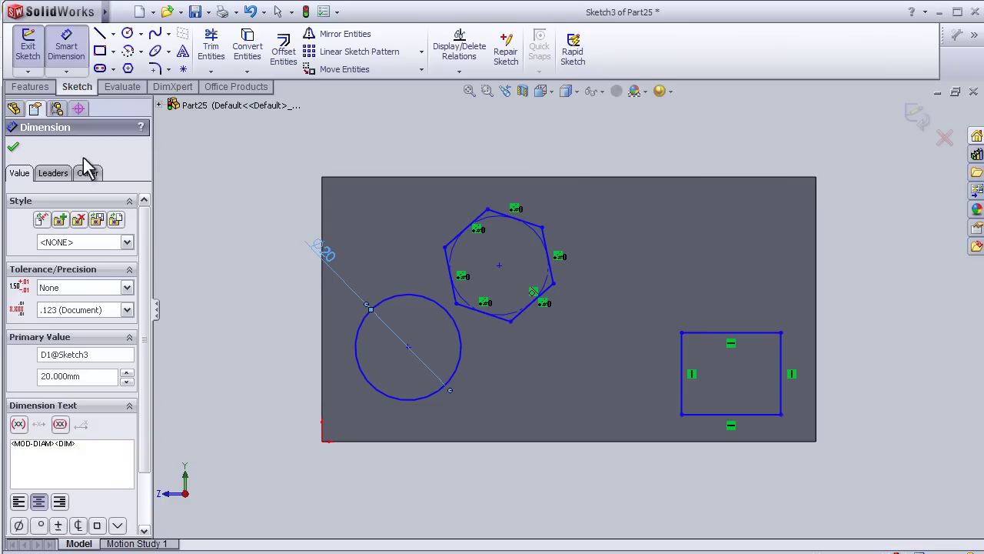
{"action": "left_click", "coordinate": [13, 150]}
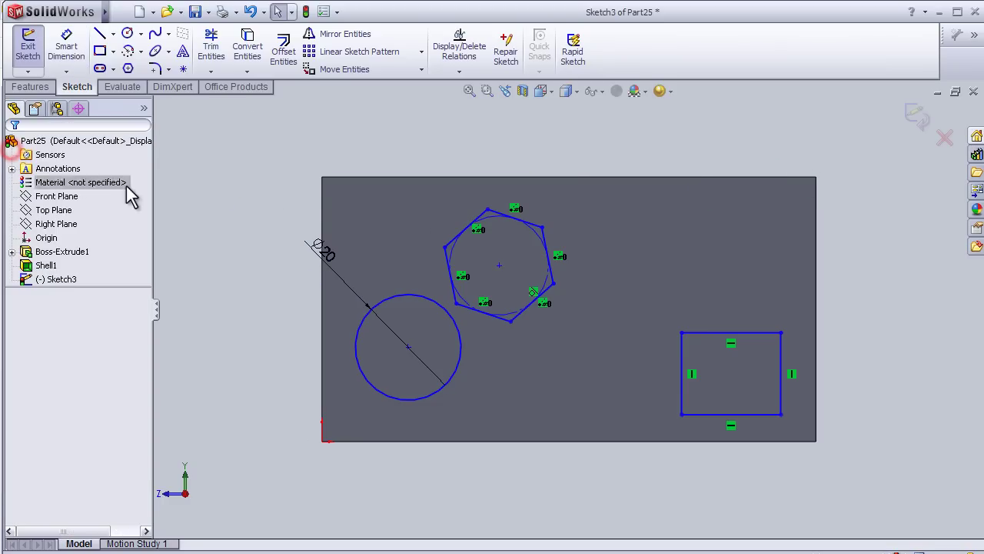
{"action": "left_click", "coordinate": [916, 115]}
Wrap Sketch3 onto the front face as a 1.00 mm Emboss, creating Wrap2
{"action": "middle_click_drag", "start_coordinate": [607, 128], "coordinate": [582, 119]}
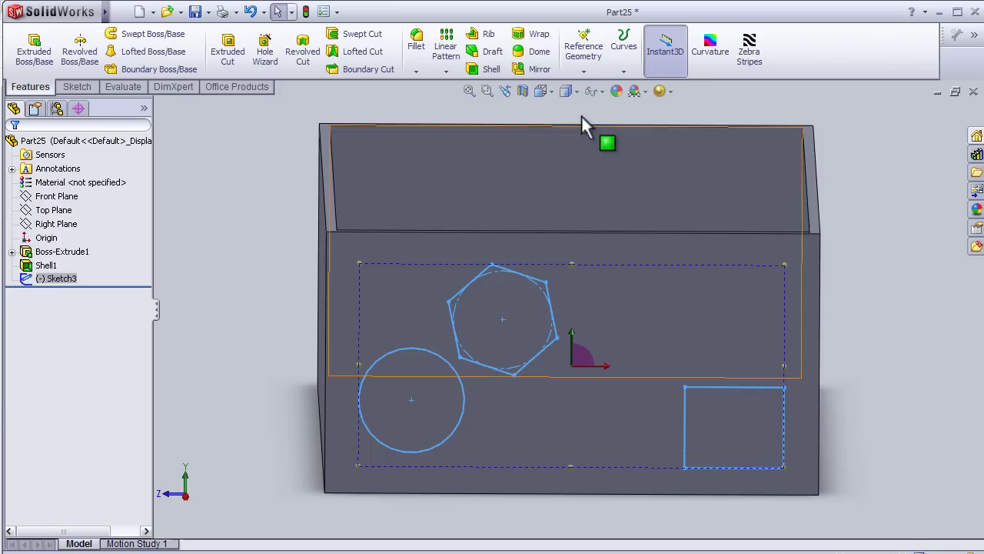
{"action": "left_click", "coordinate": [533, 35]}
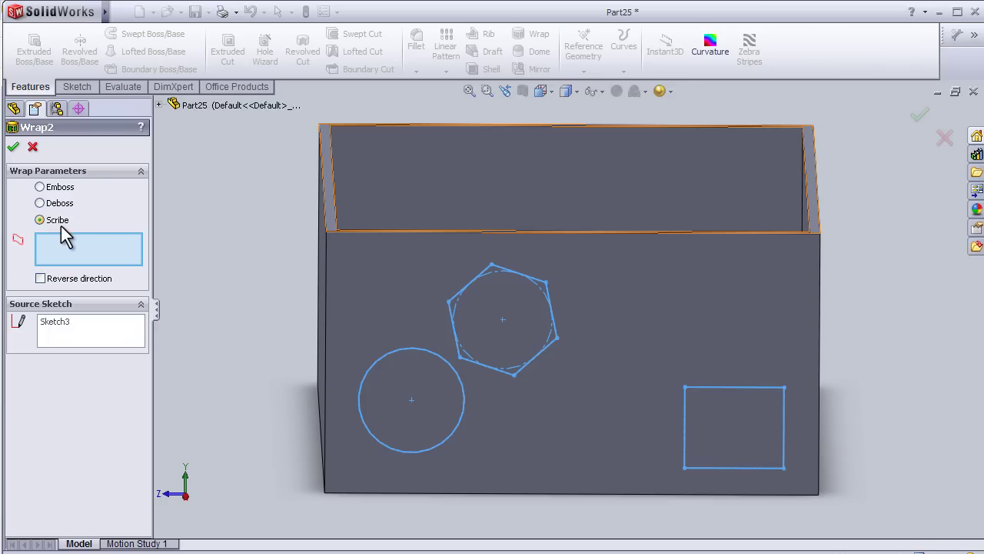
{"action": "left_click", "coordinate": [40, 187]}
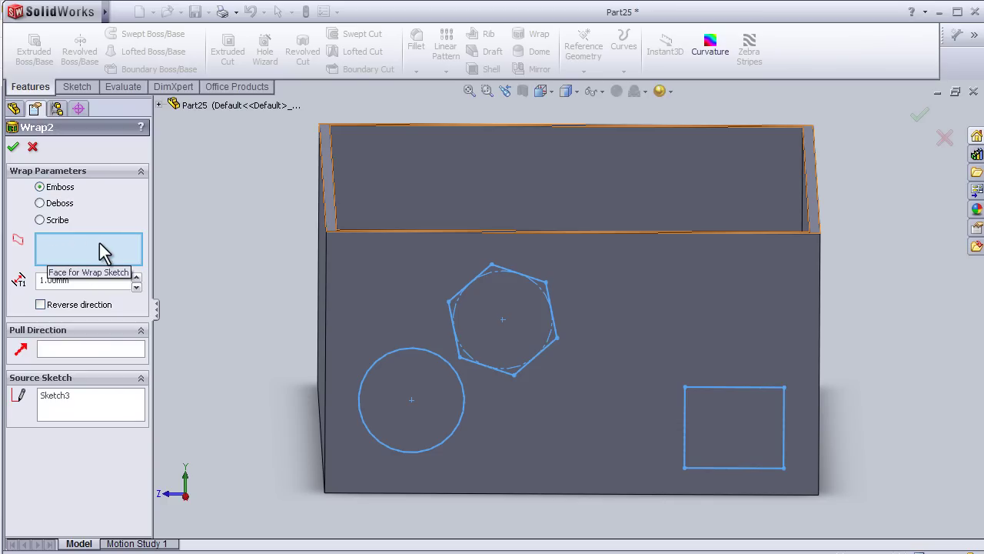
{"action": "left_click", "coordinate": [364, 284]}
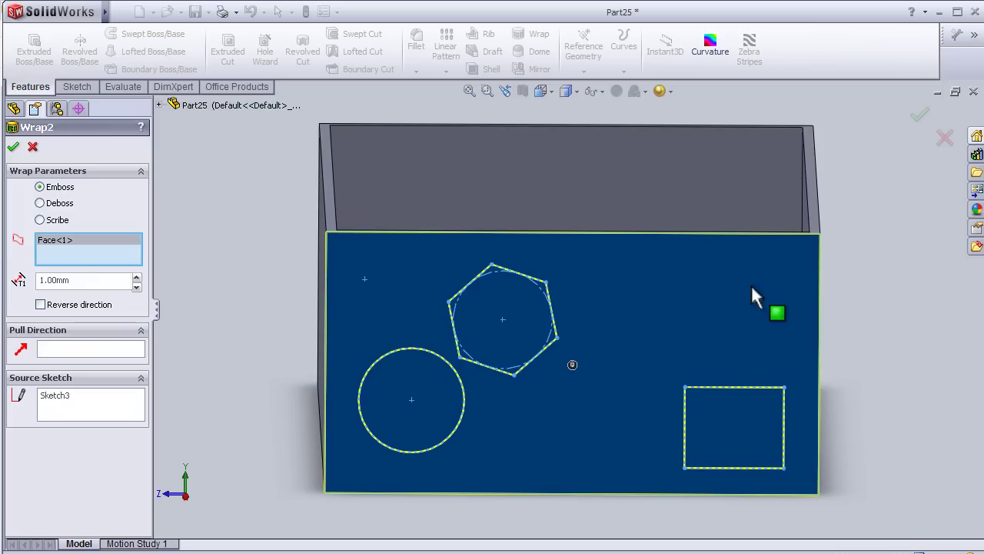
{"action": "middle_click_drag", "start_coordinate": [848, 292], "coordinate": [831, 316]}
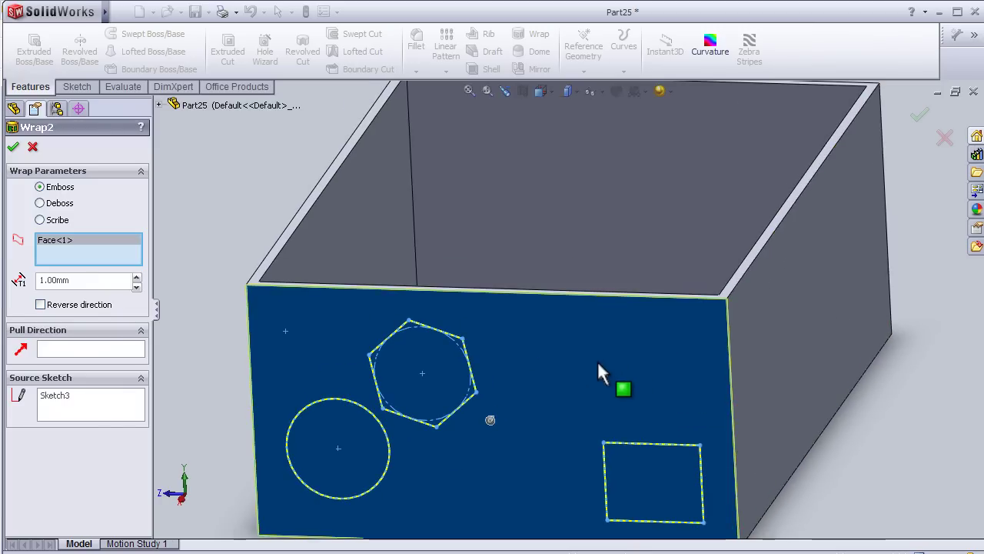
{"action": "mouse_move", "coordinate": [560, 402]}
{"action": "middle_mouse_down"}
{"action": "mouse_move", "coordinate": [562, 390]}
{"action": "mouse_move", "coordinate": [562, 402]}
{"action": "middle_mouse_up"}
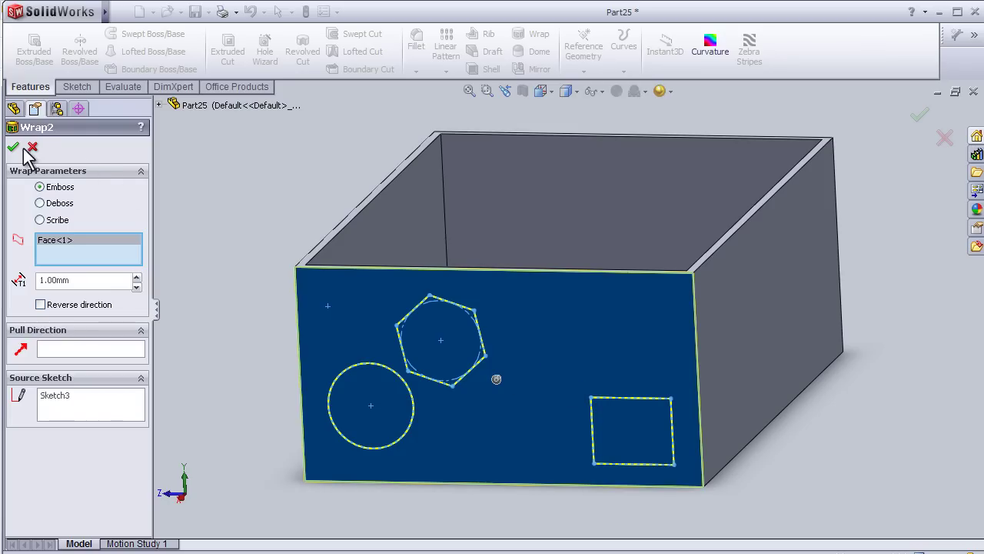
{"action": "middle_click_drag", "start_coordinate": [495, 433], "coordinate": [542, 313]}
{"action": "scroll", "coordinate": [329, 302], "scroll_direction": "up", "scroll_amount": 2}
{"action": "scroll", "coordinate": [307, 308], "scroll_direction": "down", "scroll_amount": 3}
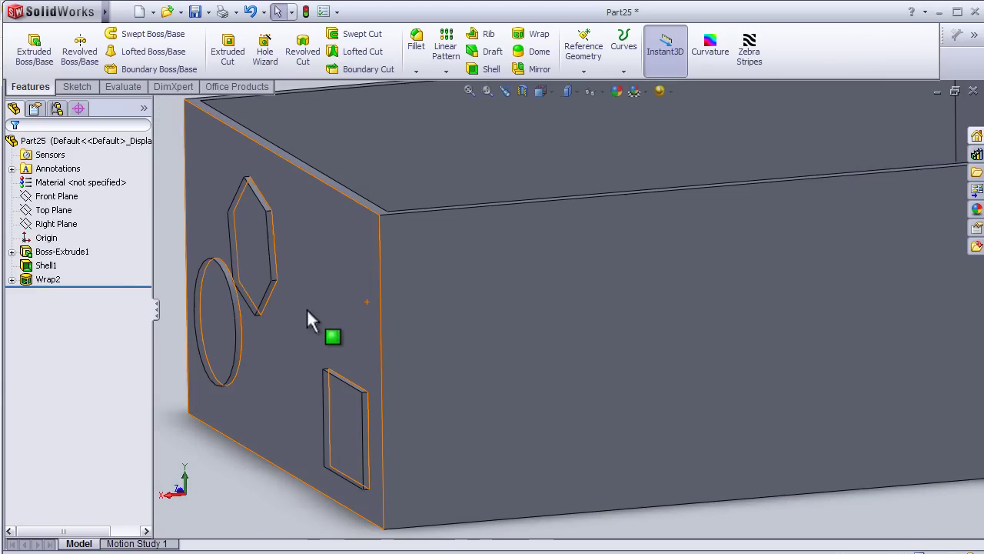
{"action": "middle_click_drag", "start_coordinate": [237, 347], "coordinate": [324, 363]}
{"action": "scroll", "coordinate": [267, 351], "scroll_direction": "up", "scroll_amount": 2}
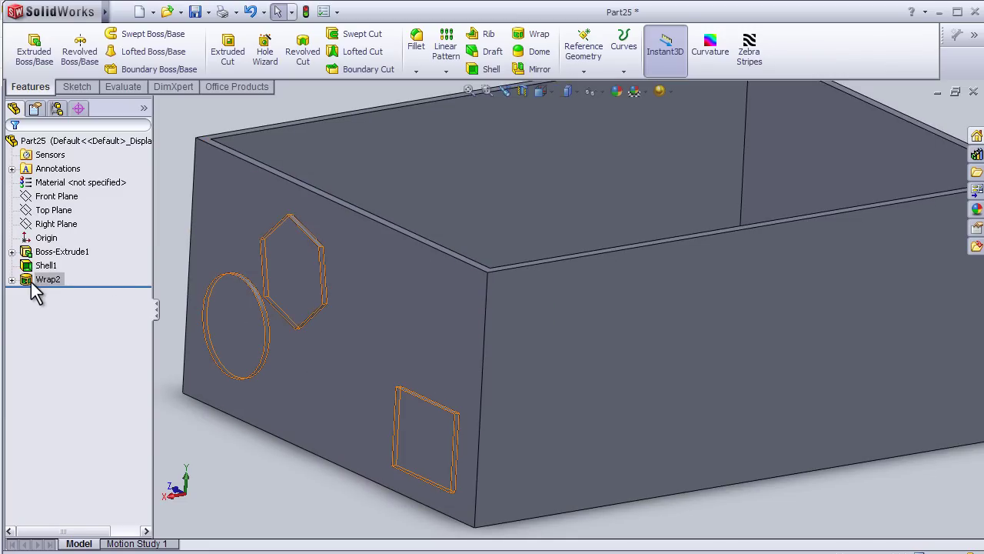
Switch Wrap2 to Deboss so the three shapes are recessed 1.00 mm into the face
{"action": "left_click", "coordinate": [34, 282]}
{"action": "left_click", "coordinate": [43, 240]}
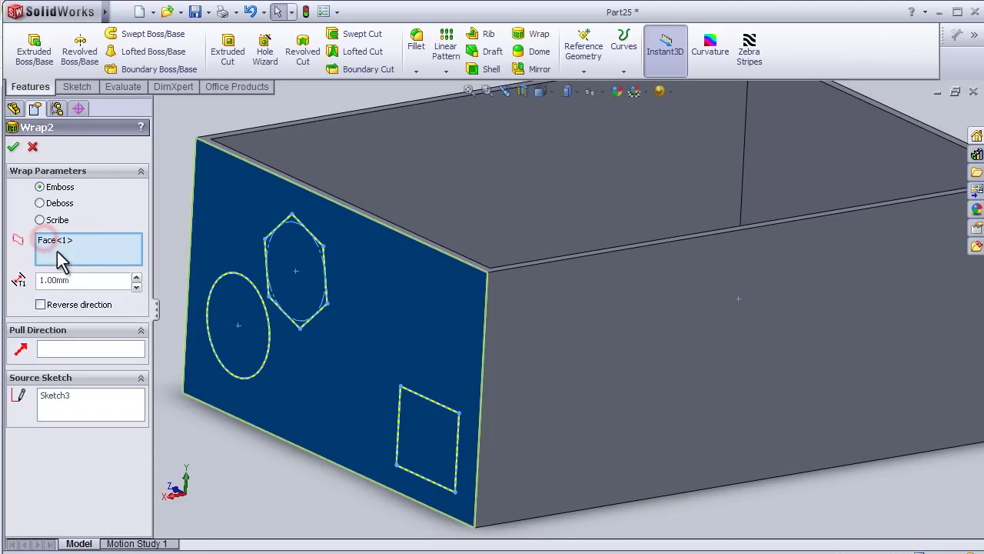
{"action": "left_click", "coordinate": [41, 203]}
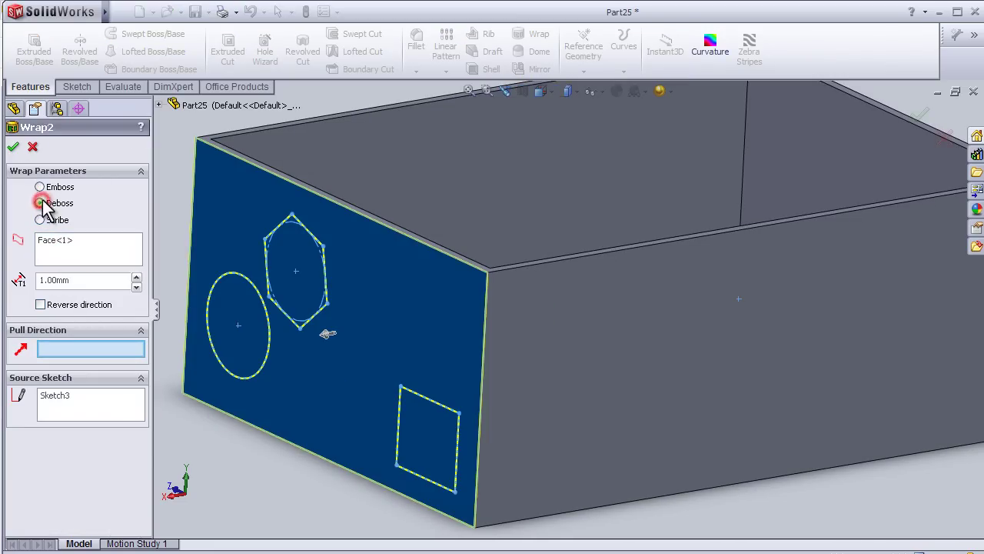
{"action": "left_click", "coordinate": [13, 146]}
{"action": "middle_click_drag", "start_coordinate": [353, 300], "coordinate": [297, 326]}
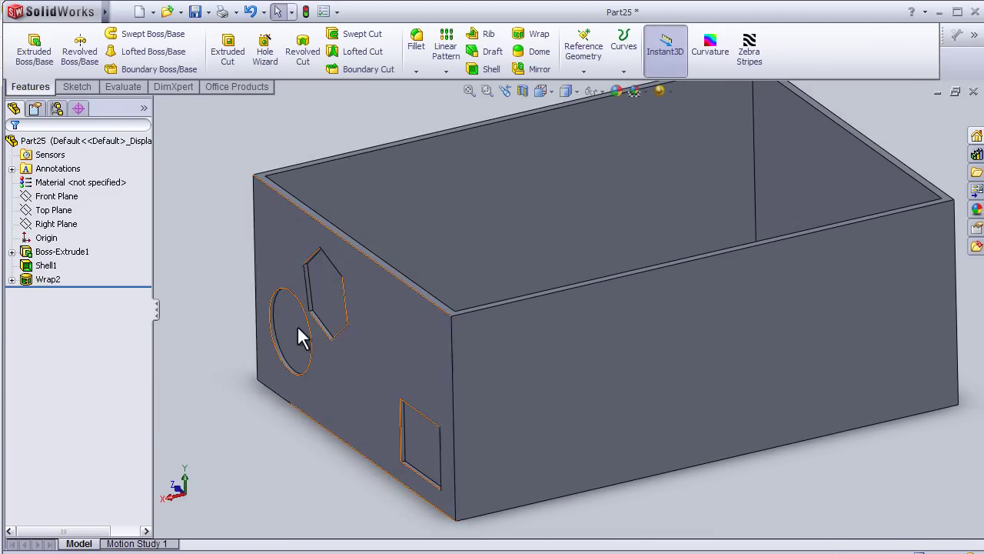
{"action": "middle_click_drag", "start_coordinate": [391, 357], "coordinate": [402, 358]}
{"action": "scroll", "coordinate": [394, 353], "scroll_direction": "down", "scroll_amount": 3}
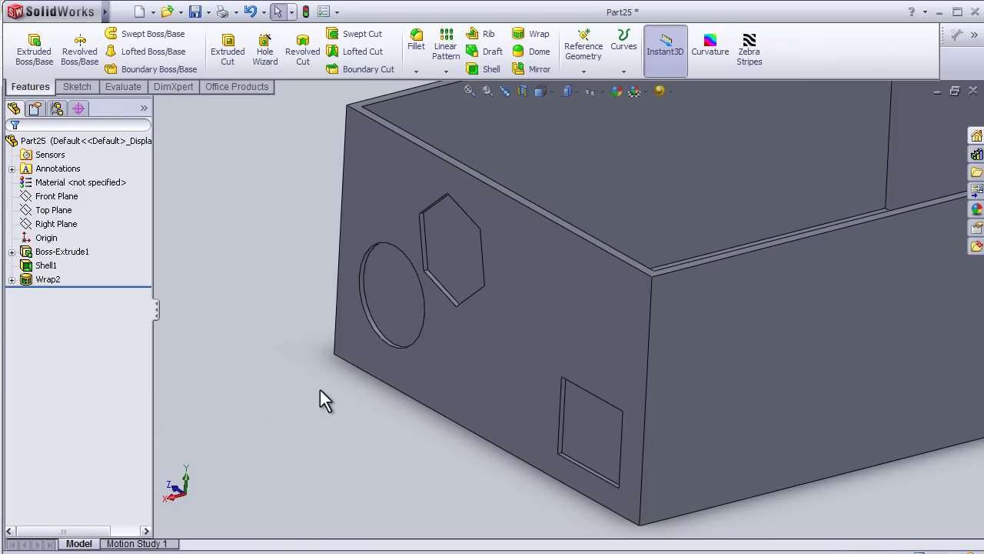
Switch Wrap2 to Scribe, leaving flat outlines of the circle, hexagon and square
{"action": "left_click", "coordinate": [26, 281]}
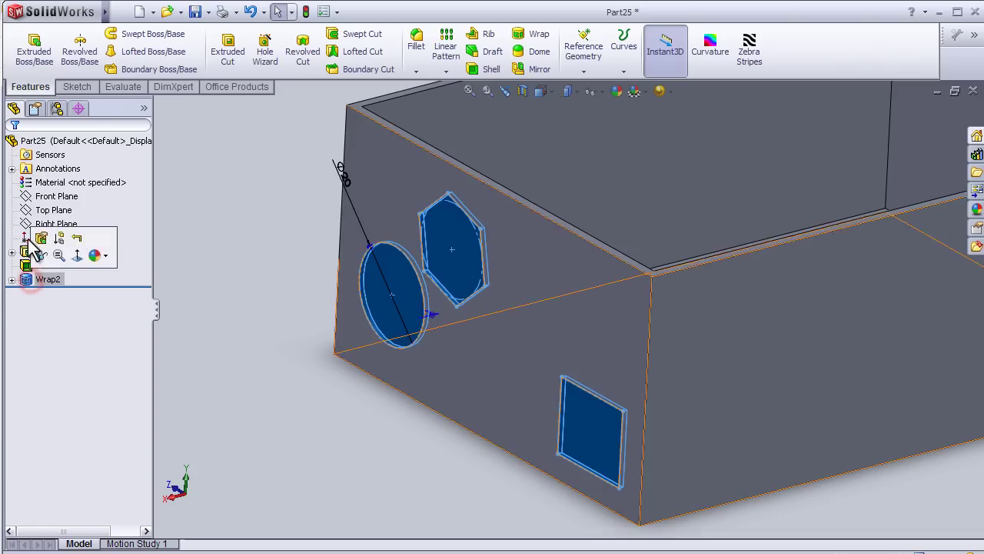
{"action": "left_click", "coordinate": [32, 242]}
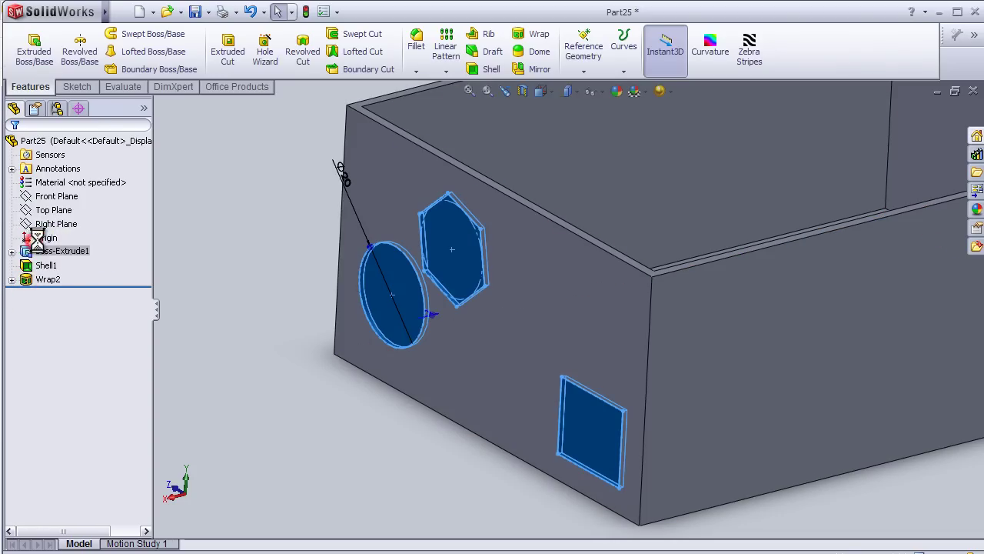
{"action": "left_click", "coordinate": [40, 221]}
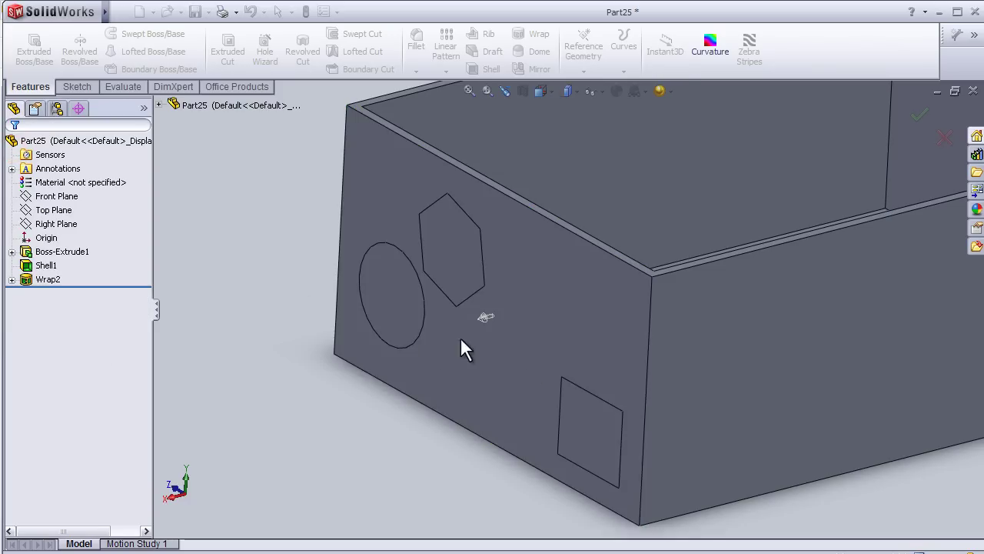
{"action": "mouse_move", "coordinate": [554, 368]}
{"action": "middle_mouse_down"}
{"action": "mouse_move", "coordinate": [567, 330]}
{"action": "mouse_move", "coordinate": [582, 330]}
{"action": "mouse_move", "coordinate": [521, 326]}
{"action": "mouse_move", "coordinate": [557, 319]}
{"action": "mouse_move", "coordinate": [517, 312]}
{"action": "middle_mouse_up"}
{"action": "scroll", "coordinate": [516, 312], "scroll_direction": "down", "scroll_amount": 2}
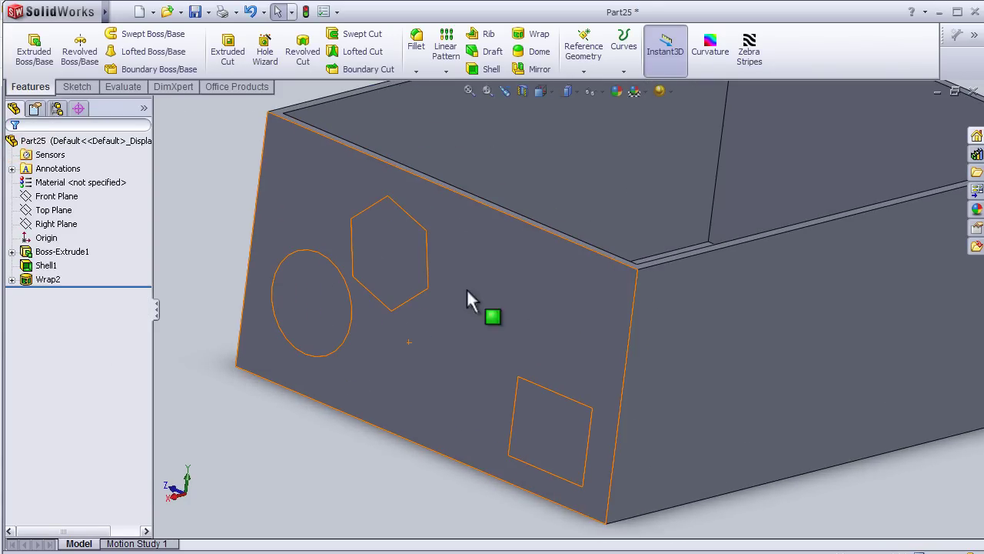
{"action": "middle_click_drag", "start_coordinate": [762, 334], "coordinate": [755, 334]}
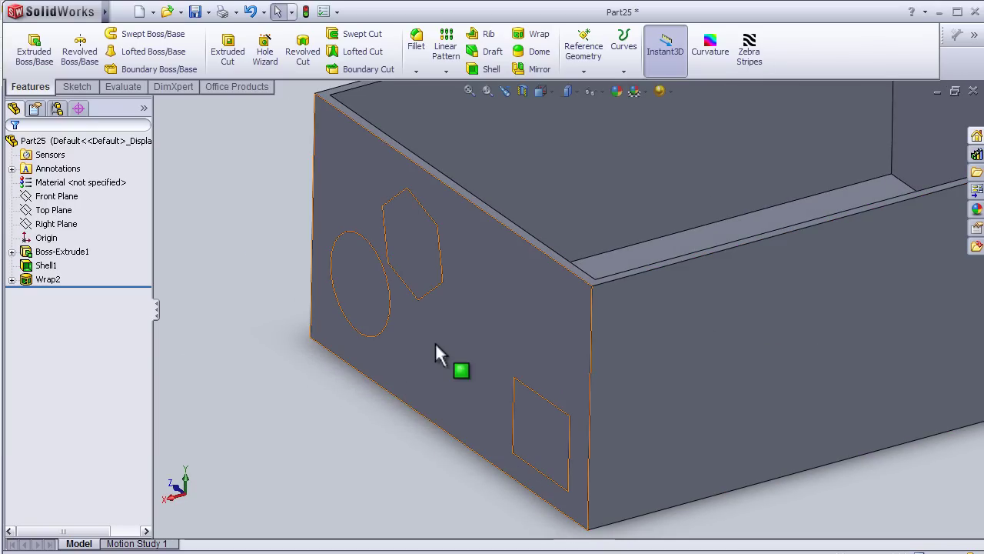
{"action": "scroll", "coordinate": [407, 353], "scroll_direction": "down", "scroll_amount": 2}
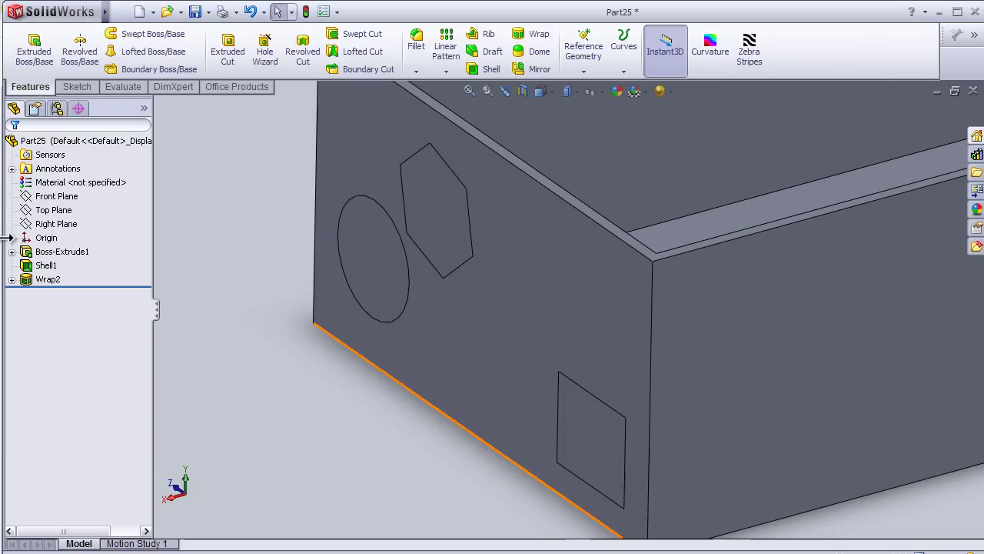
Switch Wrap2 back to Emboss at 3.00 mm thickness and select the front face
{"action": "left_click", "coordinate": [31, 280]}
{"action": "left_click", "coordinate": [35, 235]}
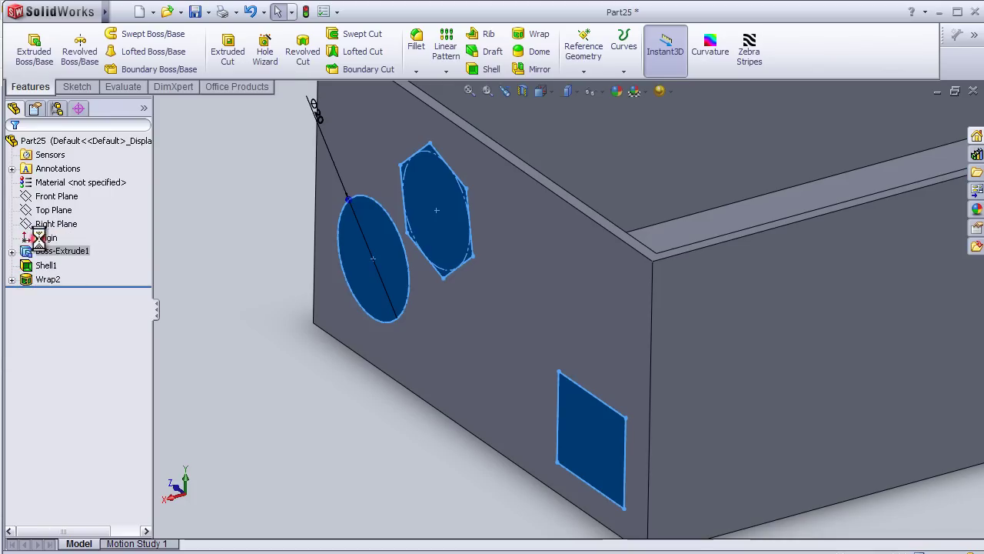
{"action": "left_click", "coordinate": [40, 187]}
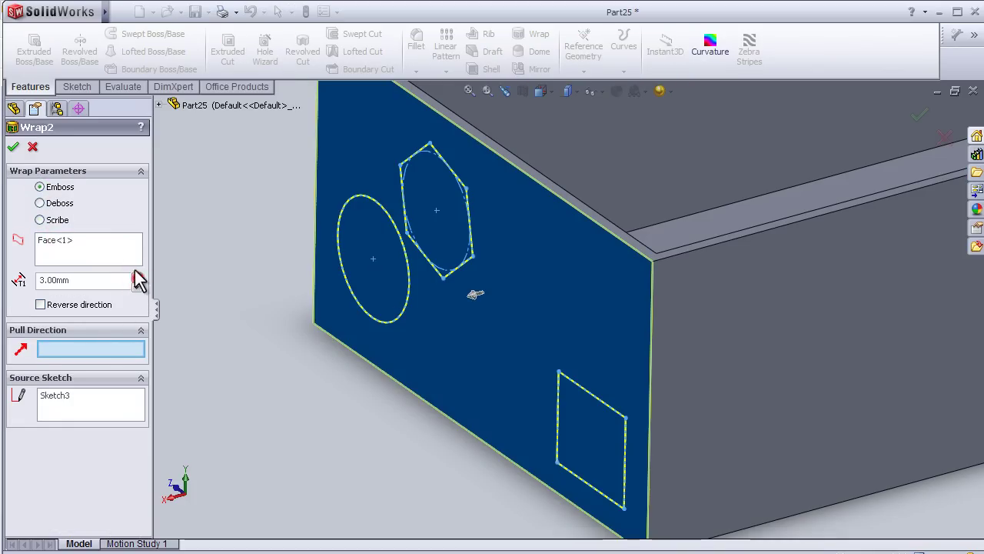
{"action": "left_click", "coordinate": [13, 146]}
{"action": "left_click", "coordinate": [542, 292]}
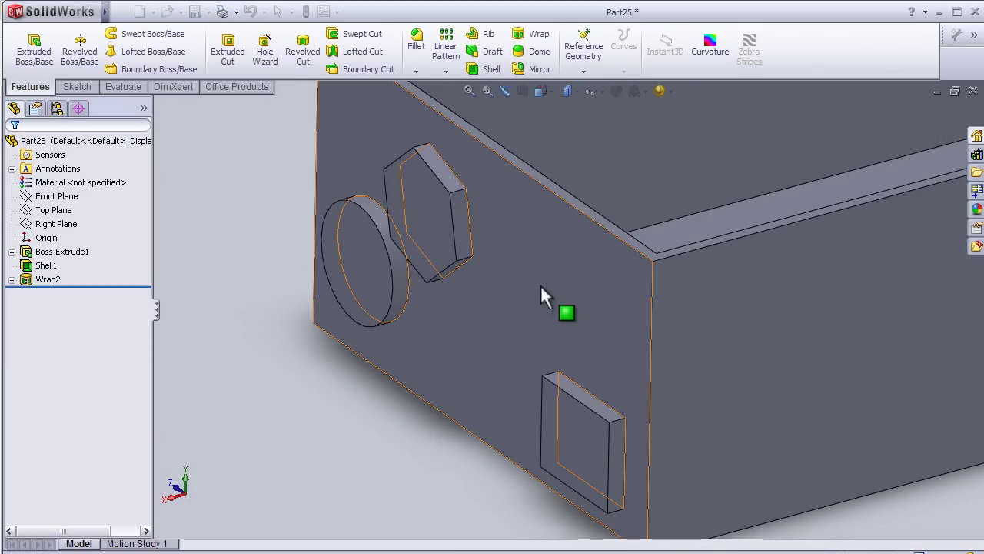
{"action": "middle_click_drag", "start_coordinate": [558, 286], "coordinate": [527, 300]}
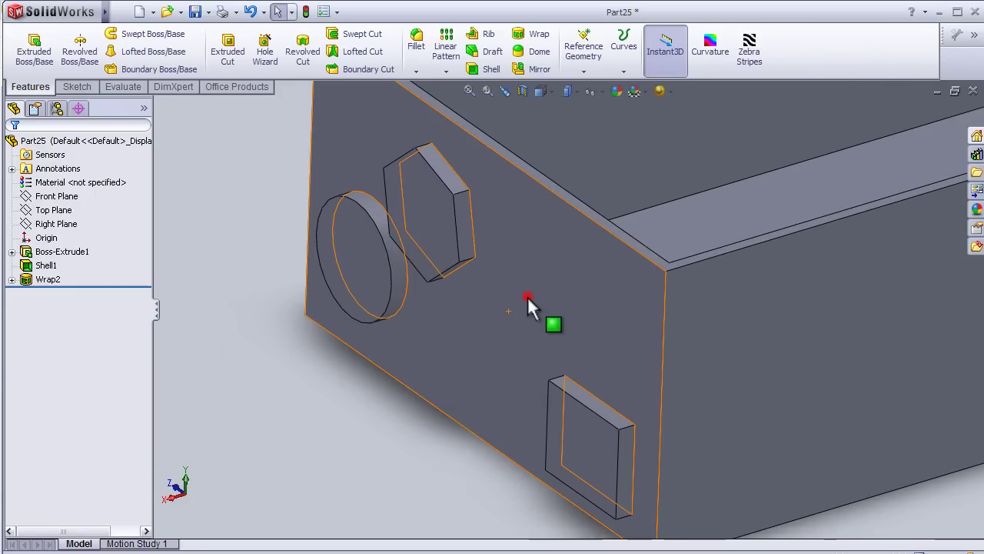
{"action": "left_click", "coordinate": [556, 294]}
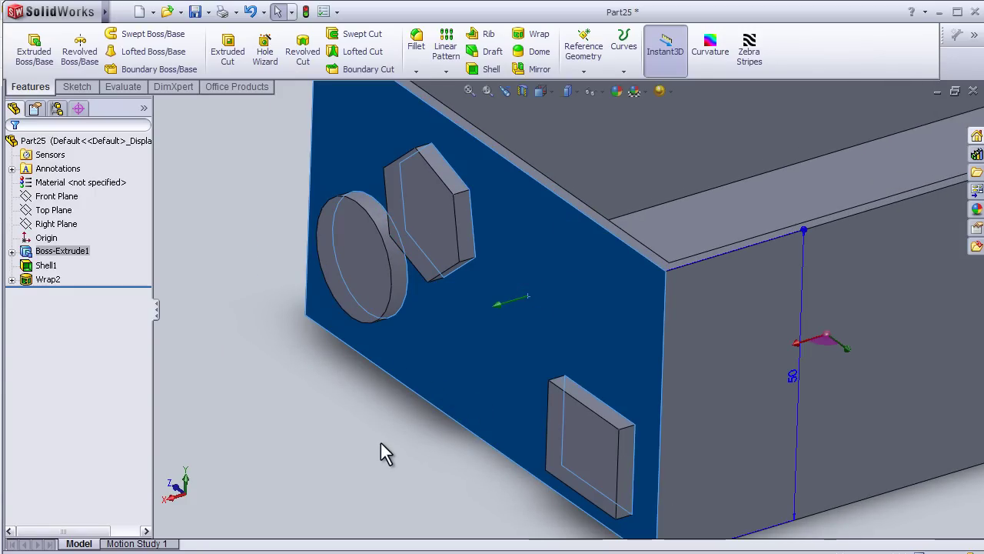